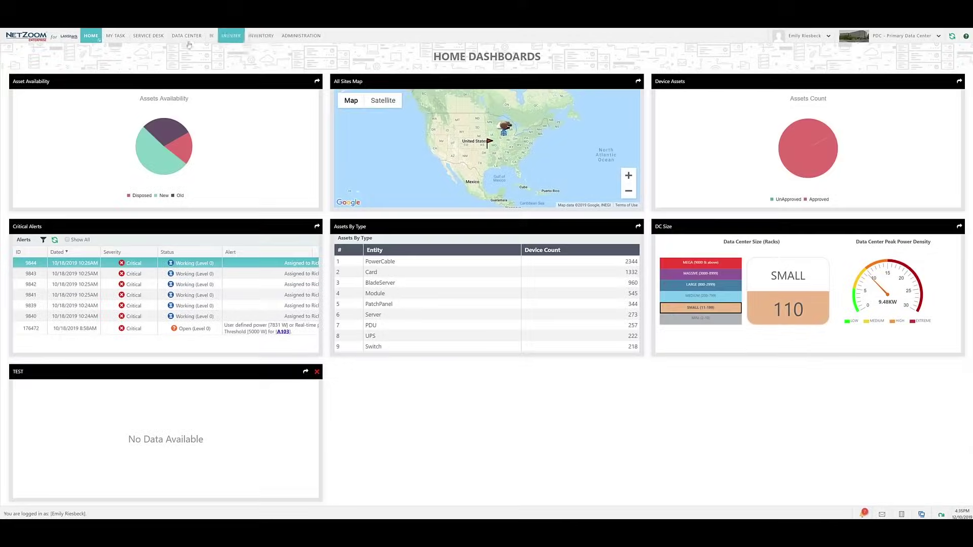
In the DATA CENTER tree, collapse RoomSubFloor and RoomCeiling and display the RoomRaisedFloor 2D plan
{"action": "left_click", "coordinate": [187, 39]}
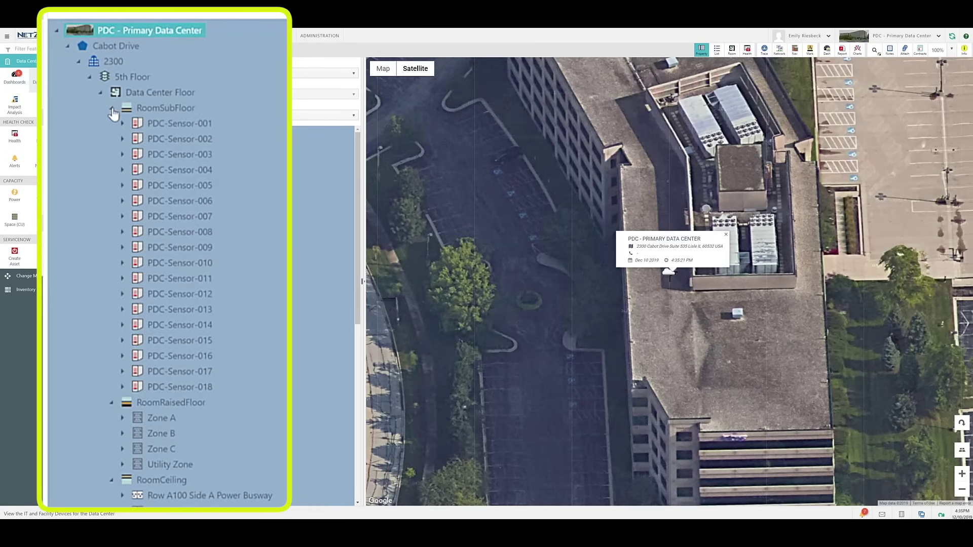
{"action": "left_click", "coordinate": [111, 109]}
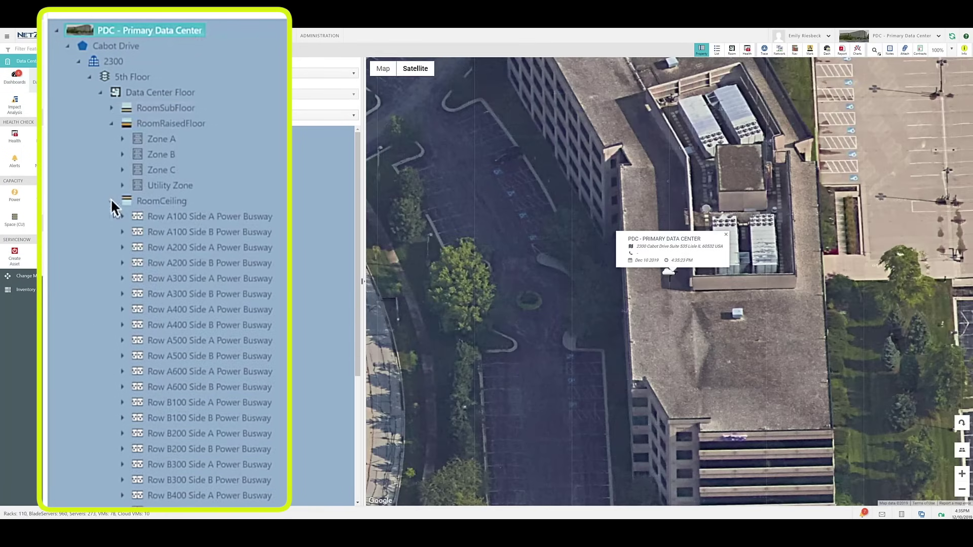
{"action": "left_click", "coordinate": [112, 201]}
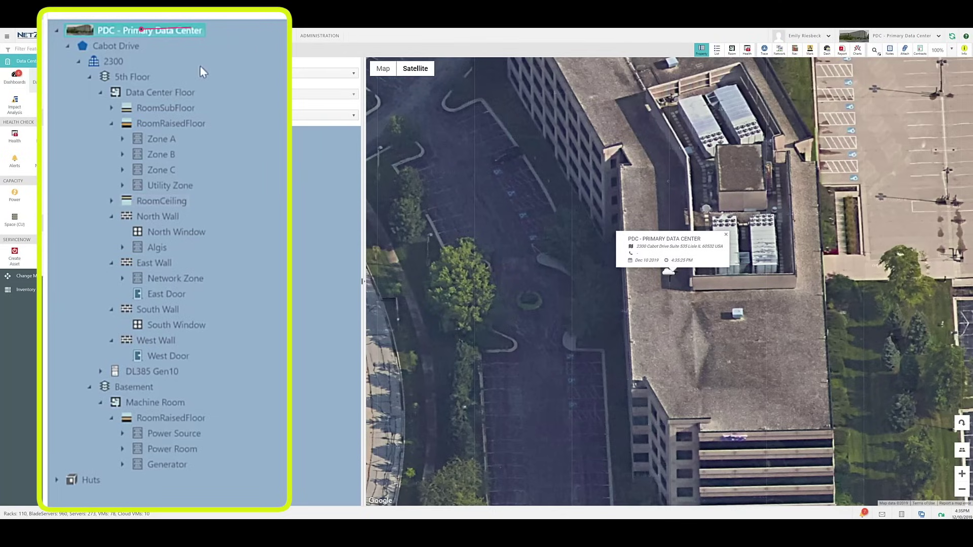
{"action": "mouse_move", "coordinate": [148, 31]}
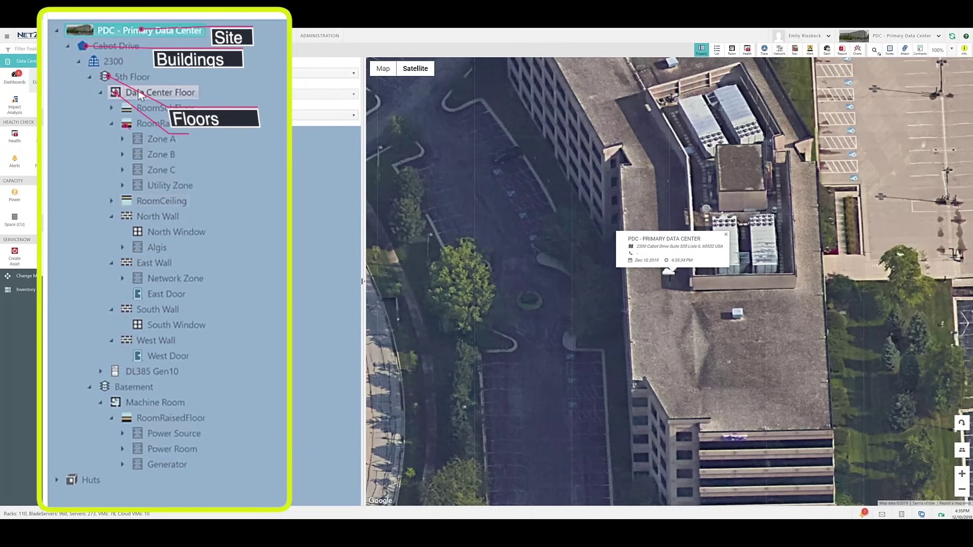
{"action": "left_click", "coordinate": [162, 129]}
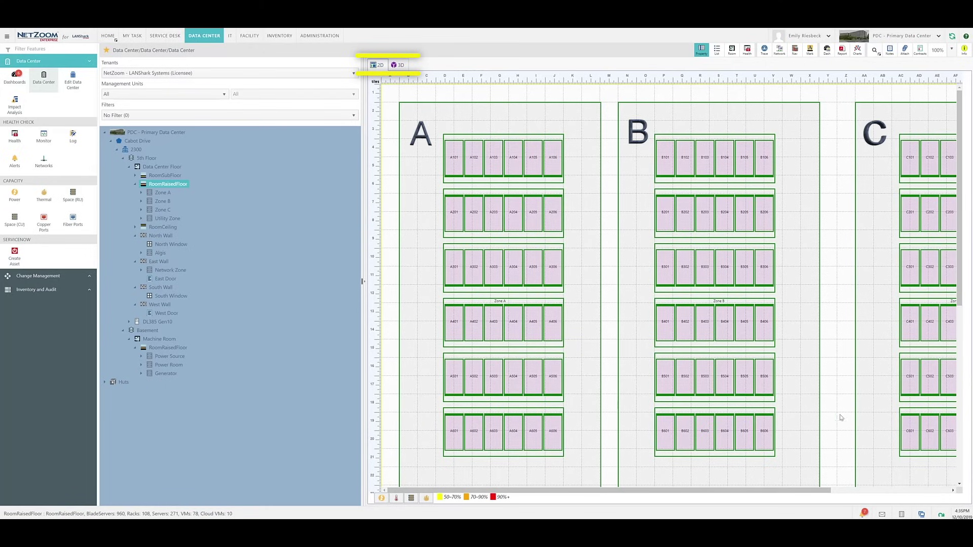
Turn on the power overlay so racks and utility units show yellow, orange or red by usage
{"action": "scroll", "coordinate": [841, 418], "scroll_direction": "down", "scroll_amount": 5}
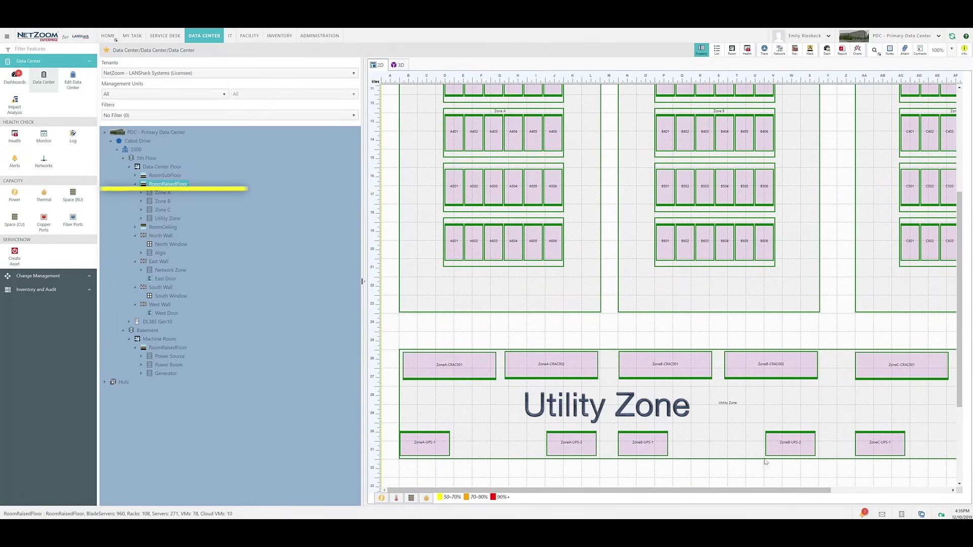
{"action": "left_click", "coordinate": [381, 499]}
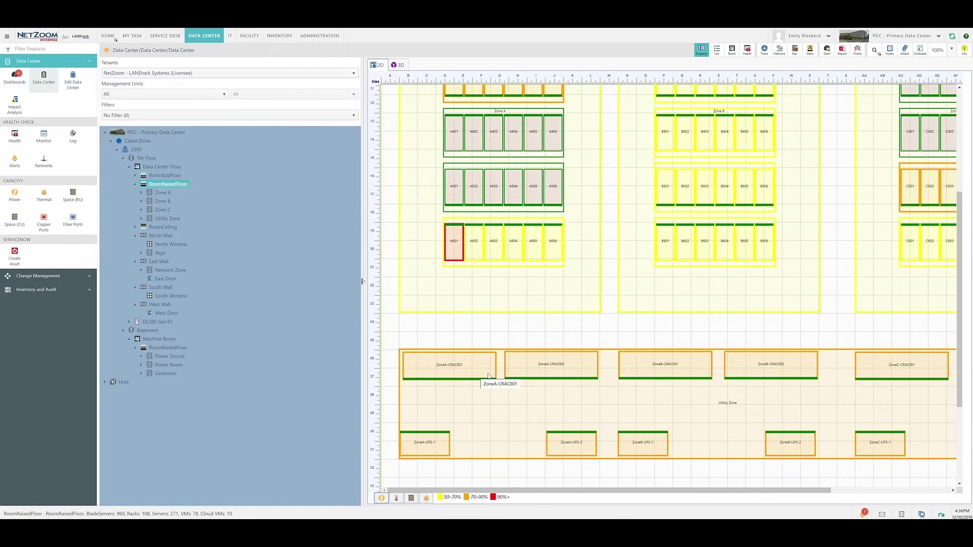
{"action": "scroll", "coordinate": [533, 412], "scroll_direction": "up", "scroll_amount": 3}
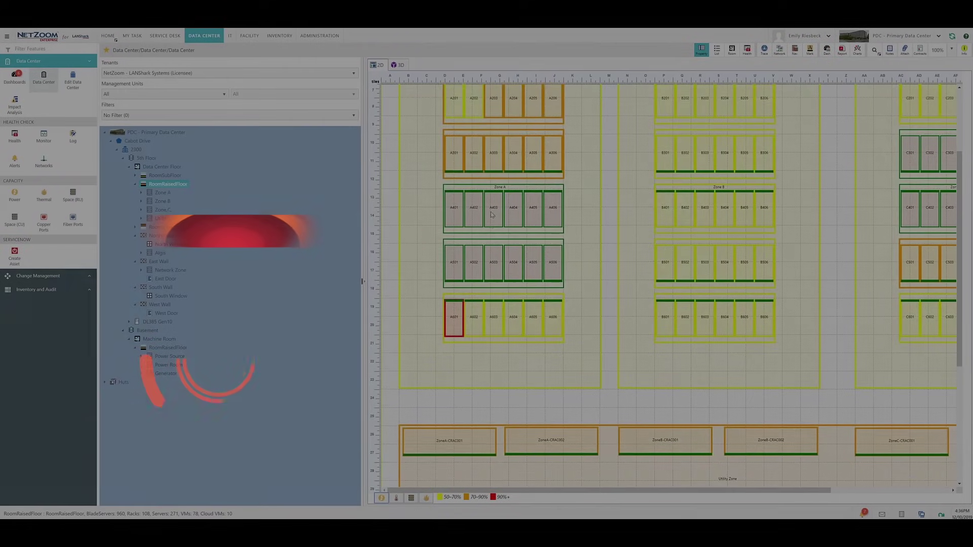
Orbit and zoom the 3D raised-floor view through several angles, then load Row A100 alone
{"action": "scroll", "coordinate": [529, 190], "scroll_direction": "up", "scroll_amount": 3}
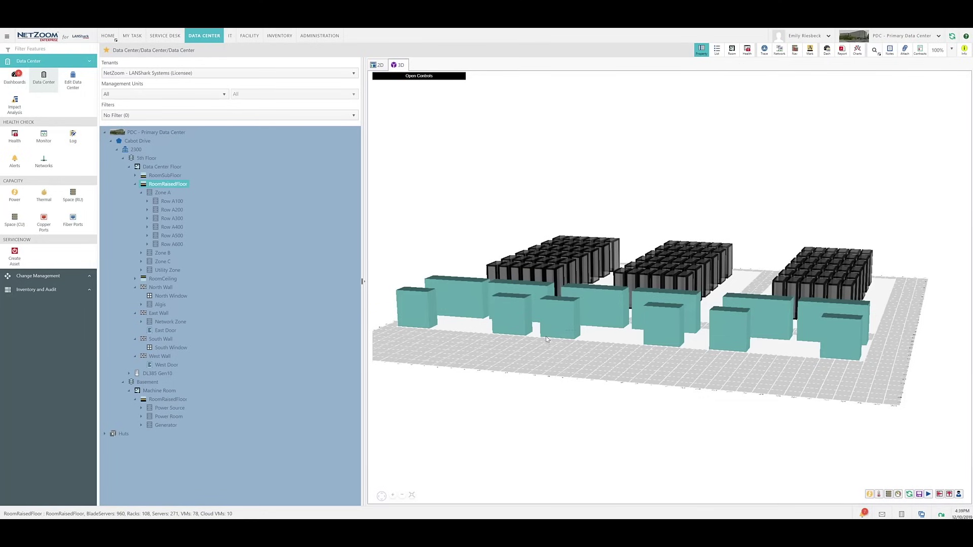
{"action": "left_click_drag", "start_coordinate": [547, 339], "coordinate": [629, 244]}
{"action": "scroll", "coordinate": [530, 302], "scroll_direction": "up", "scroll_amount": 3}
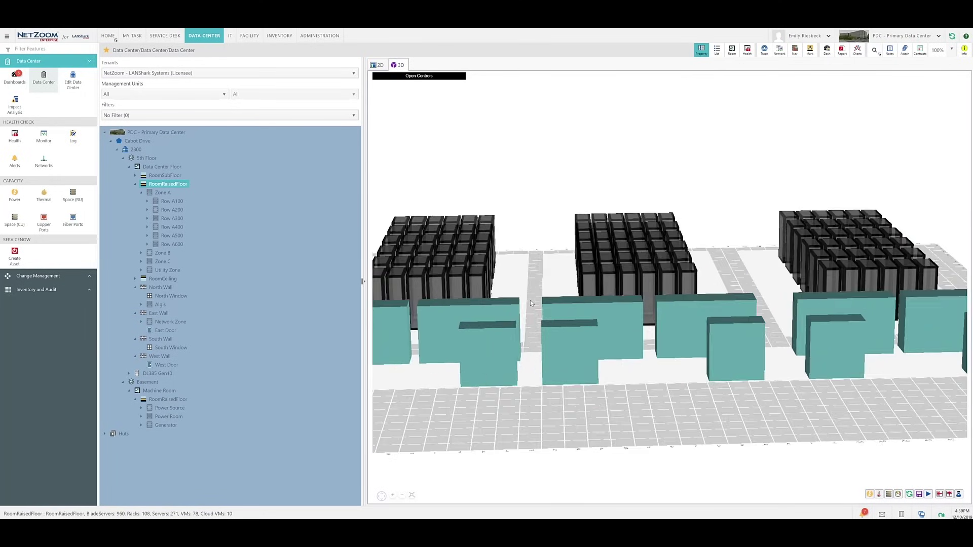
{"action": "left_click_drag", "start_coordinate": [551, 301], "coordinate": [636, 305]}
{"action": "left_click_drag", "start_coordinate": [570, 306], "coordinate": [580, 399]}
{"action": "left_click_drag", "start_coordinate": [684, 357], "coordinate": [671, 360]}
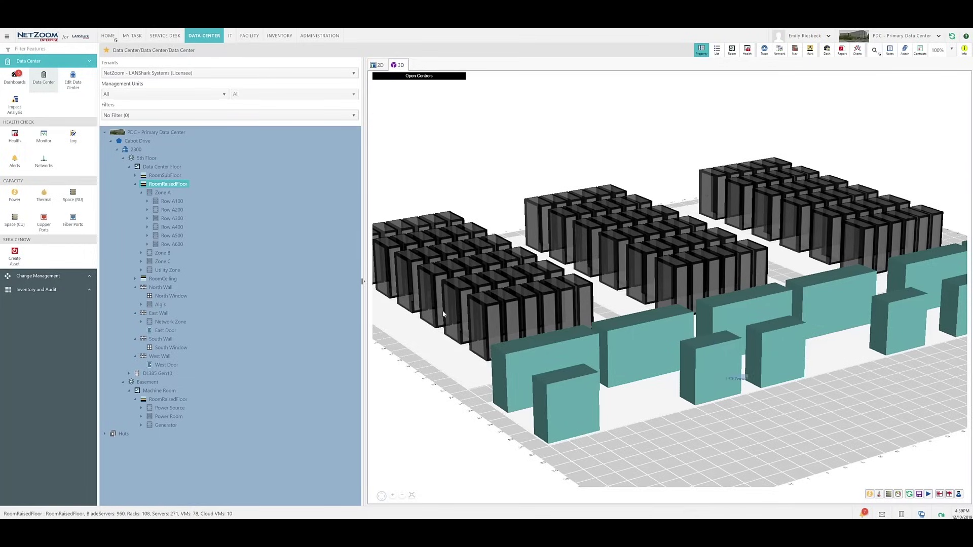
{"action": "left_click", "coordinate": [170, 202]}
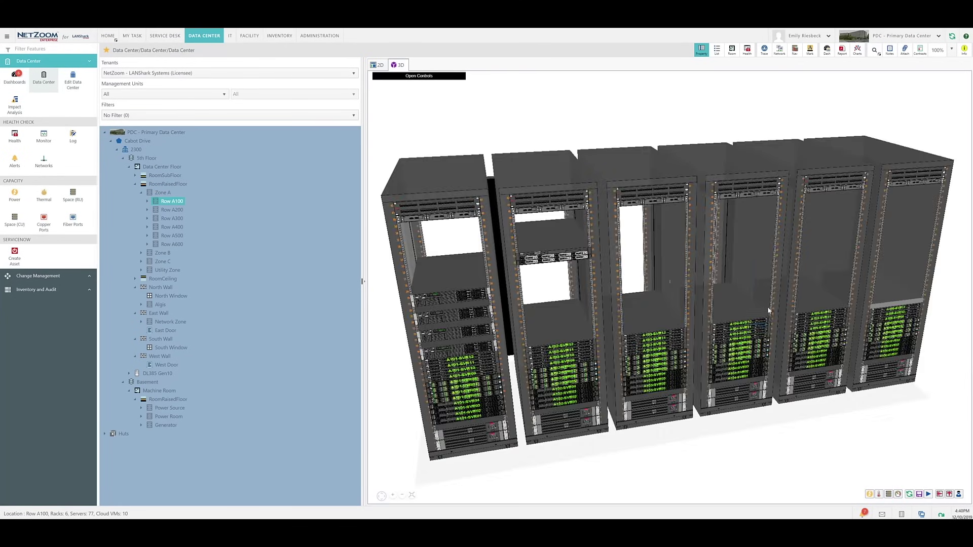
Face Row A100's racks front-on and show each rack's temperature reading, from 78 to 93
{"action": "left_click_drag", "start_coordinate": [765, 308], "coordinate": [467, 186]}
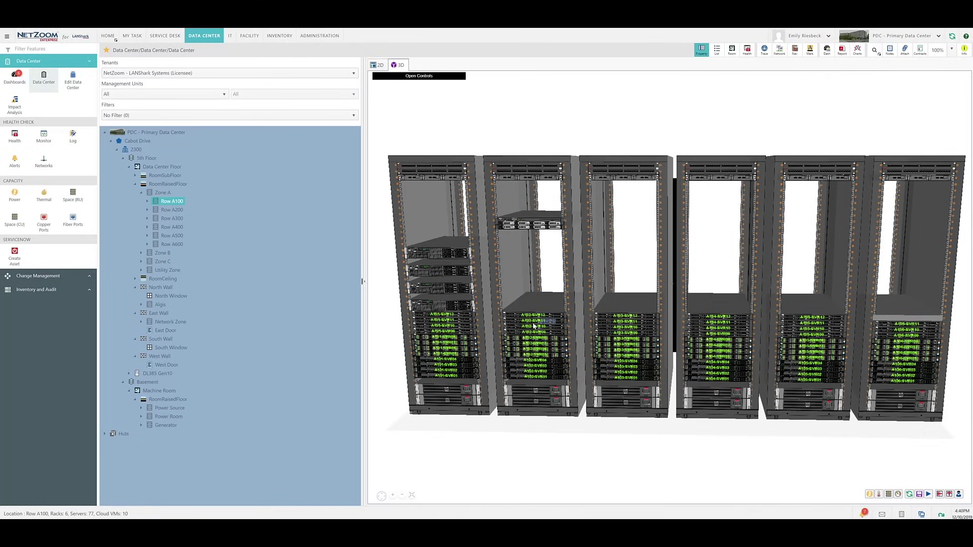
{"action": "left_click", "coordinate": [880, 495]}
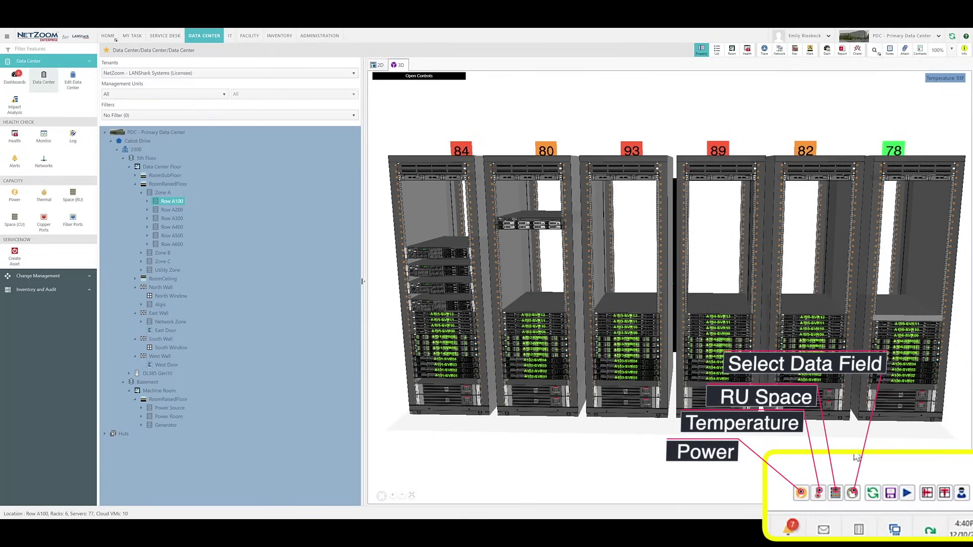
Review the Capacity Data field list keeping SerialNumber, then zoom the Row A100 racks in and out
{"action": "left_click", "coordinate": [853, 494]}
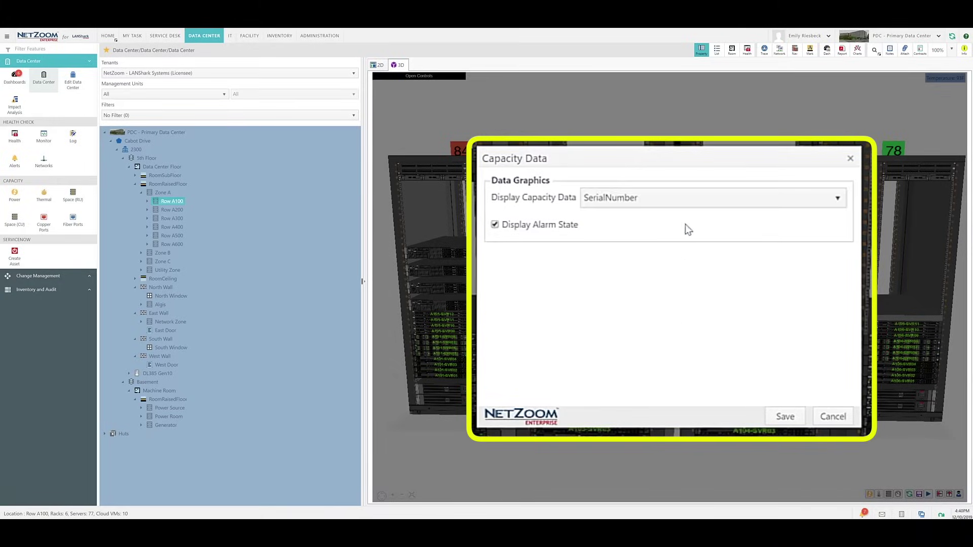
{"action": "left_click", "coordinate": [620, 200]}
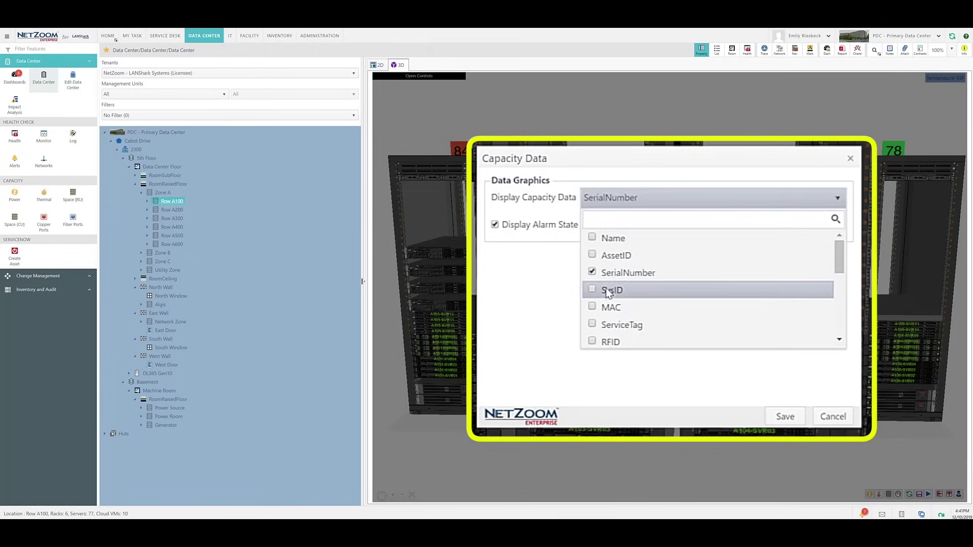
{"action": "left_click", "coordinate": [820, 203]}
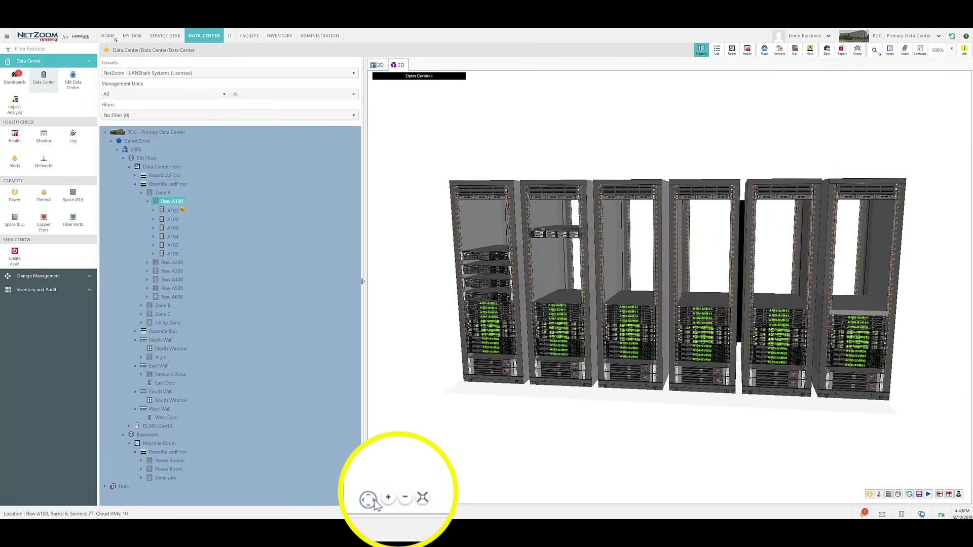
{"action": "left_click", "coordinate": [388, 499]}
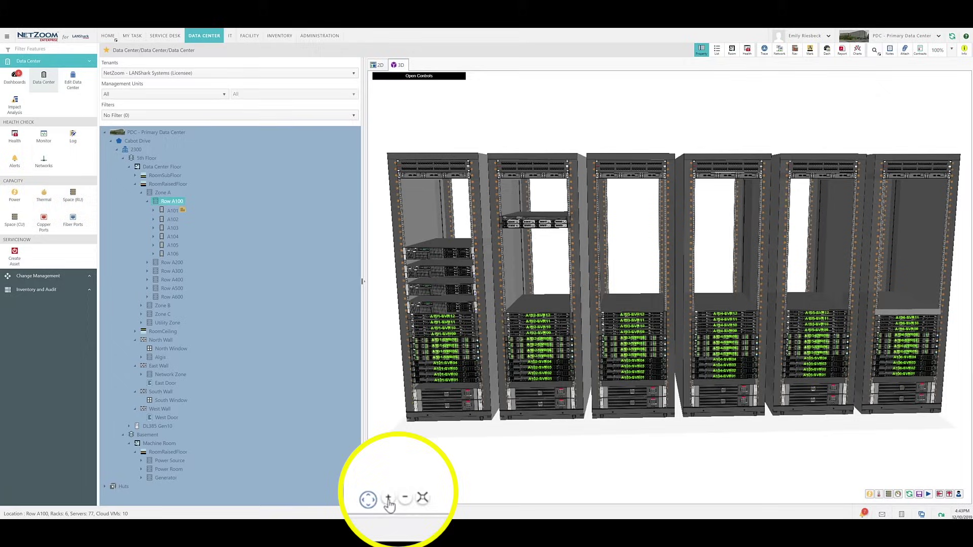
{"action": "left_click", "coordinate": [406, 498]}
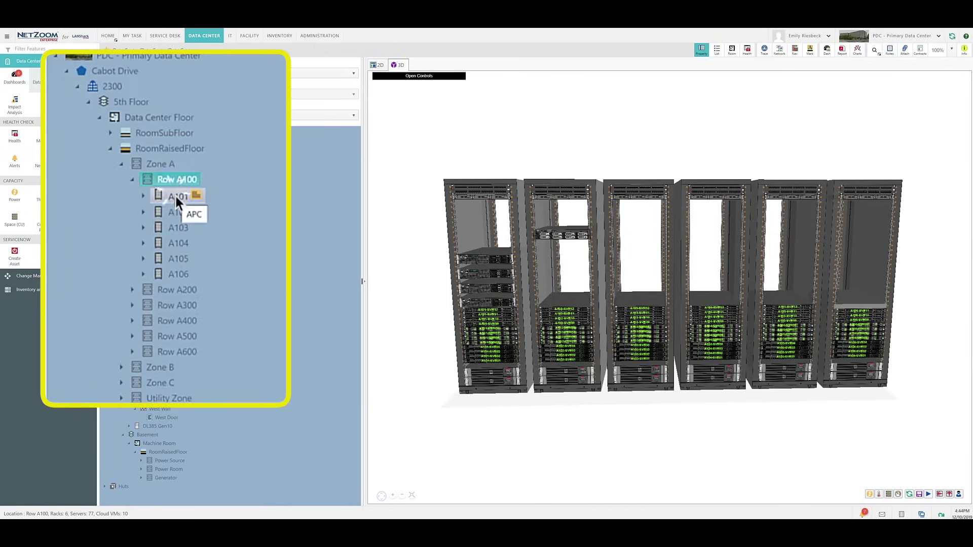
Open rack A101's properties and display it as a zoomed-in 3D model
{"action": "left_click", "coordinate": [175, 196]}
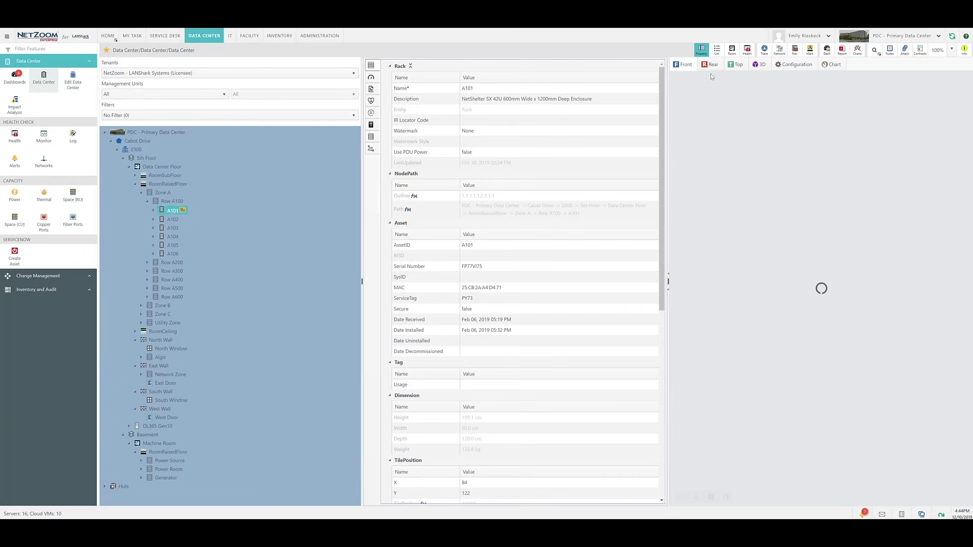
{"action": "left_click", "coordinate": [759, 64]}
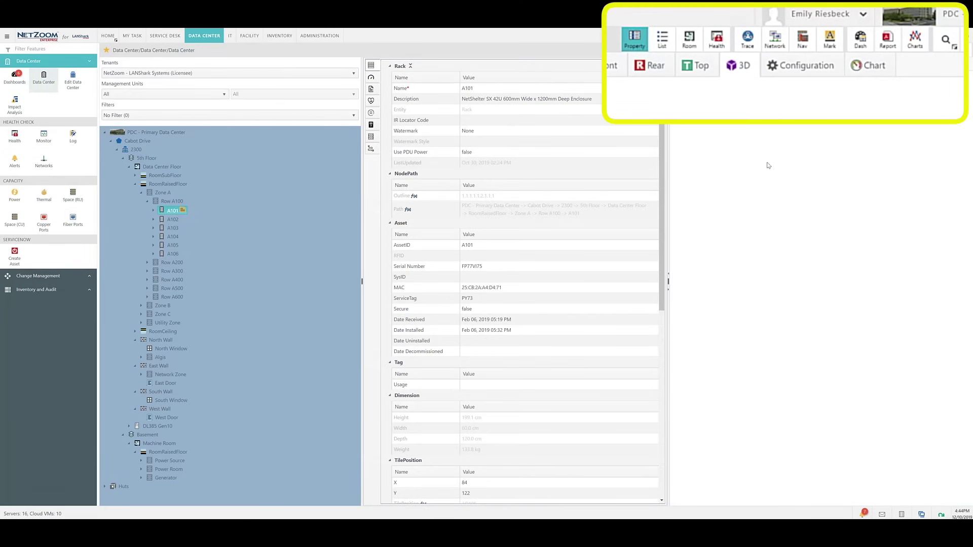
{"action": "scroll", "coordinate": [809, 288], "scroll_direction": "up", "scroll_amount": 3}
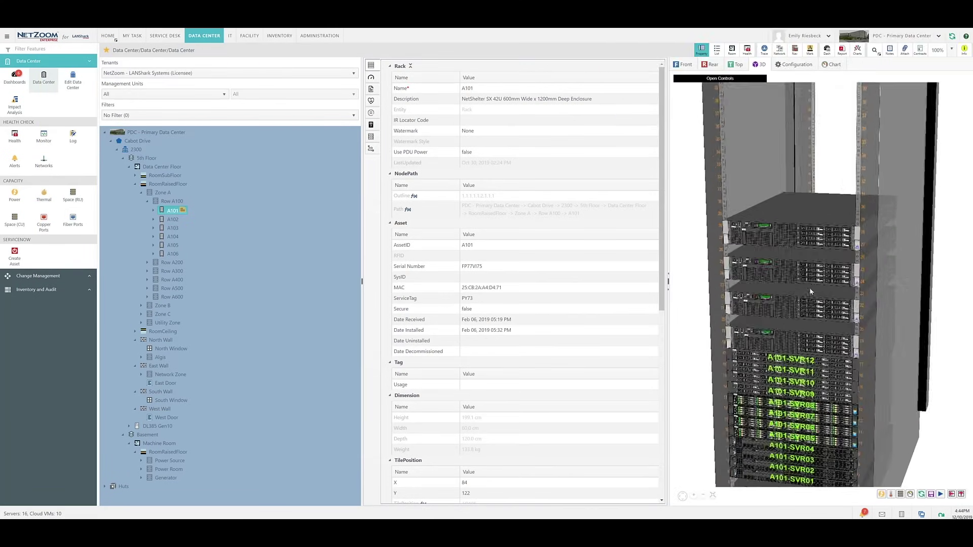
{"action": "scroll", "coordinate": [831, 147], "scroll_direction": "up", "scroll_amount": 2}
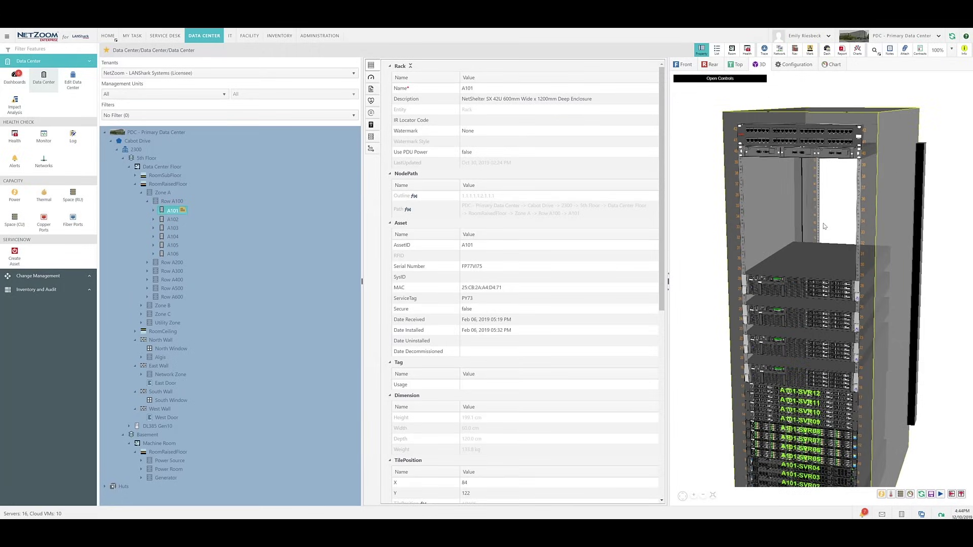
{"action": "scroll", "coordinate": [813, 174], "scroll_direction": "up", "scroll_amount": 2}
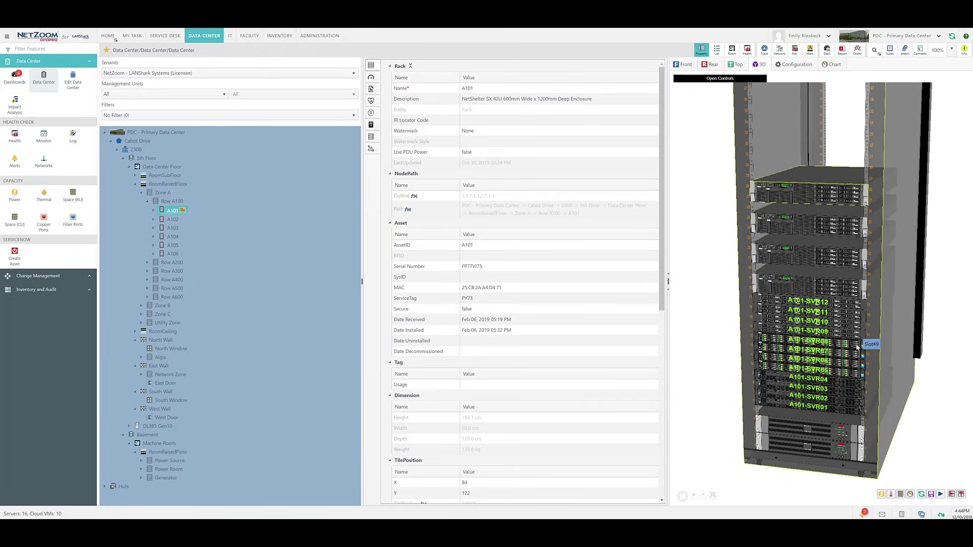
Label each server in rack A101 with its power draw and orbit to view all labels
{"action": "left_click", "coordinate": [883, 496]}
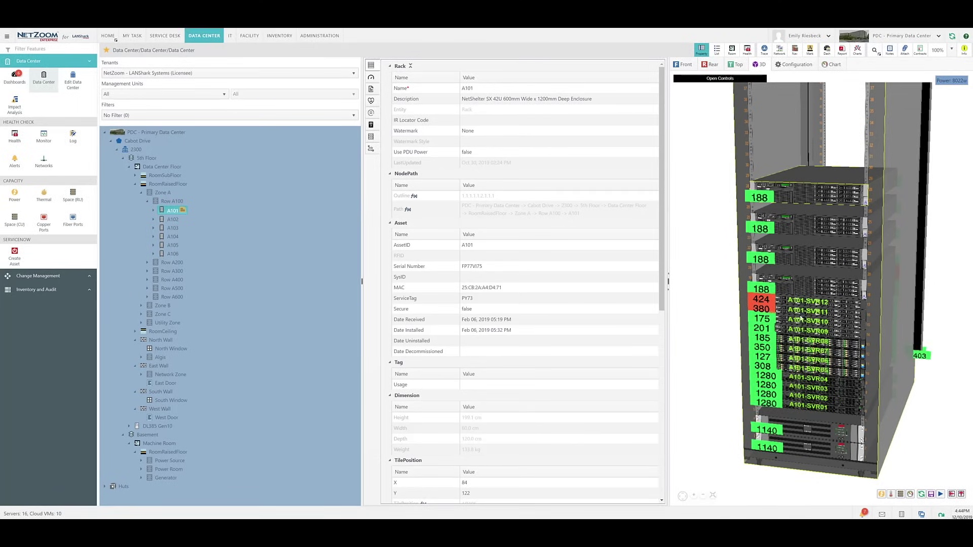
{"action": "left_click_drag", "start_coordinate": [799, 318], "coordinate": [827, 210]}
{"action": "left_click_drag", "start_coordinate": [823, 283], "coordinate": [802, 204]}
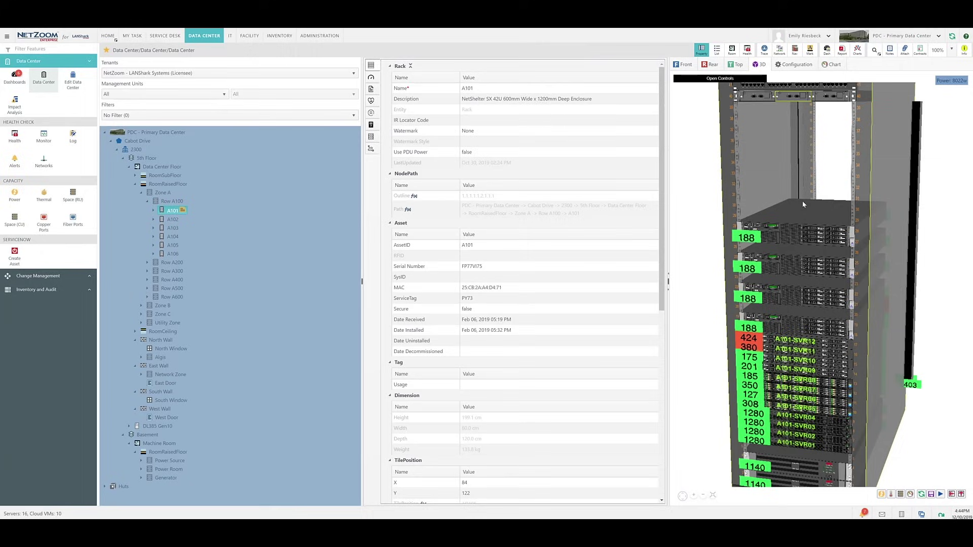
{"action": "left_click_drag", "start_coordinate": [818, 275], "coordinate": [804, 360]}
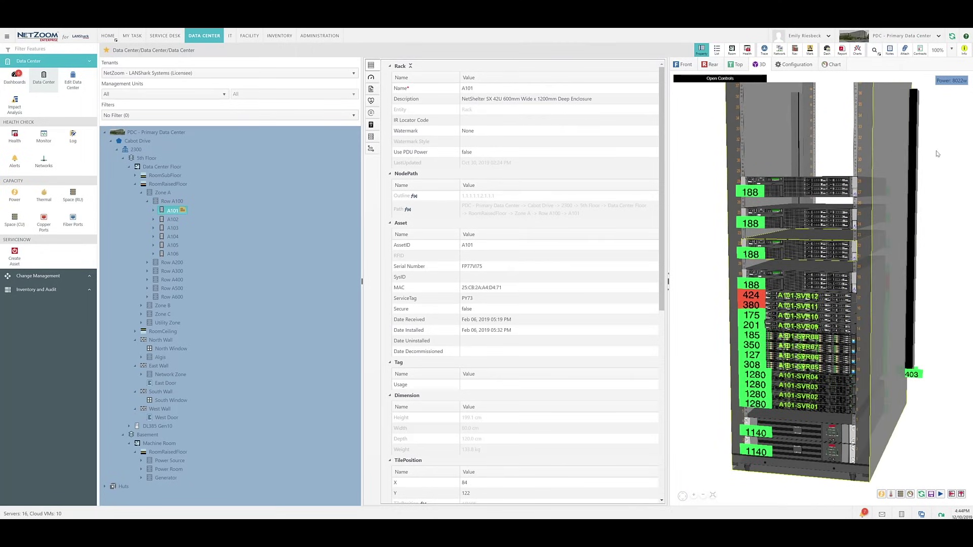
{"action": "left_click_drag", "start_coordinate": [937, 154], "coordinate": [845, 374]}
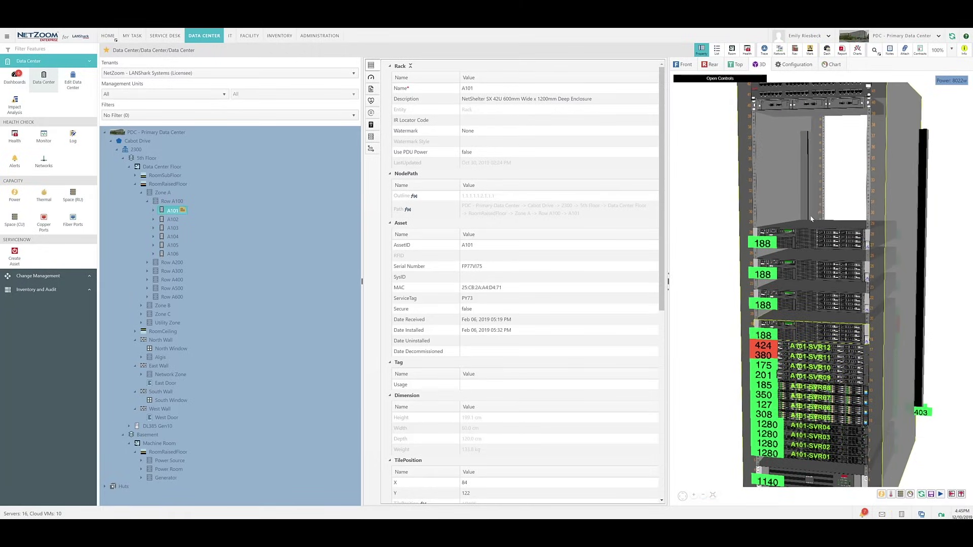
Browse rack A101's Front configuration diagram from A101 Copper Patch down to A101-UPS-A
{"action": "left_click", "coordinate": [803, 65]}
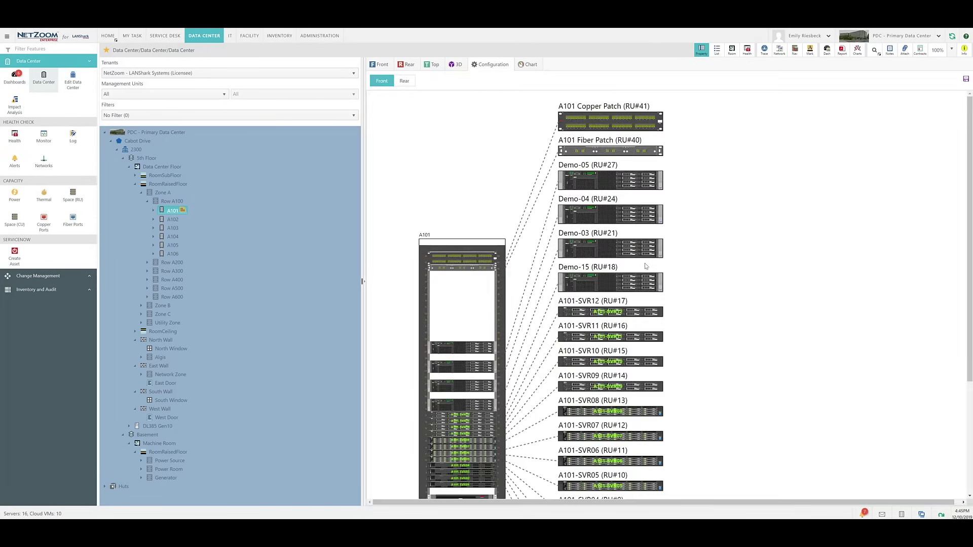
{"action": "scroll", "coordinate": [605, 258], "scroll_direction": "down", "scroll_amount": 5}
{"action": "scroll", "coordinate": [604, 259], "scroll_direction": "down", "scroll_amount": 1}
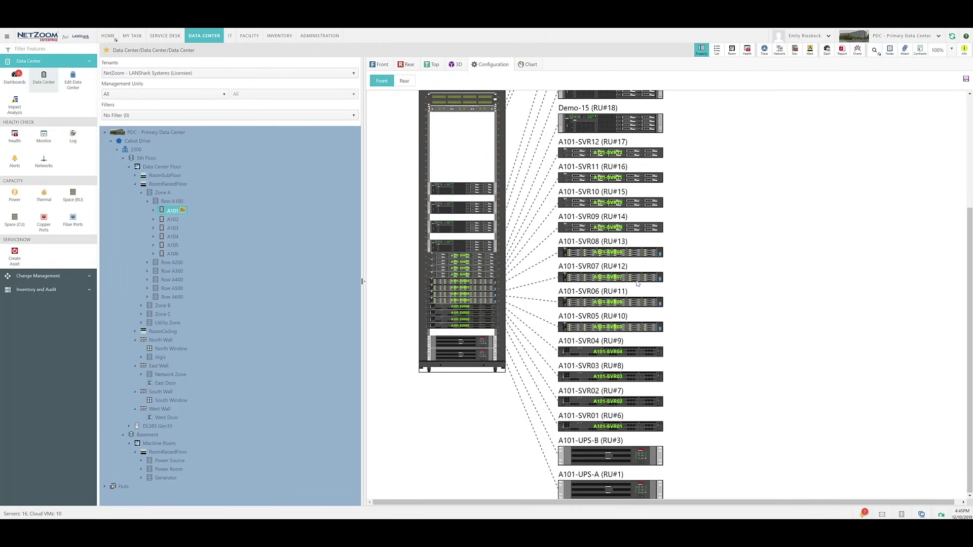
{"action": "scroll", "coordinate": [638, 284], "scroll_direction": "up", "scroll_amount": 4}
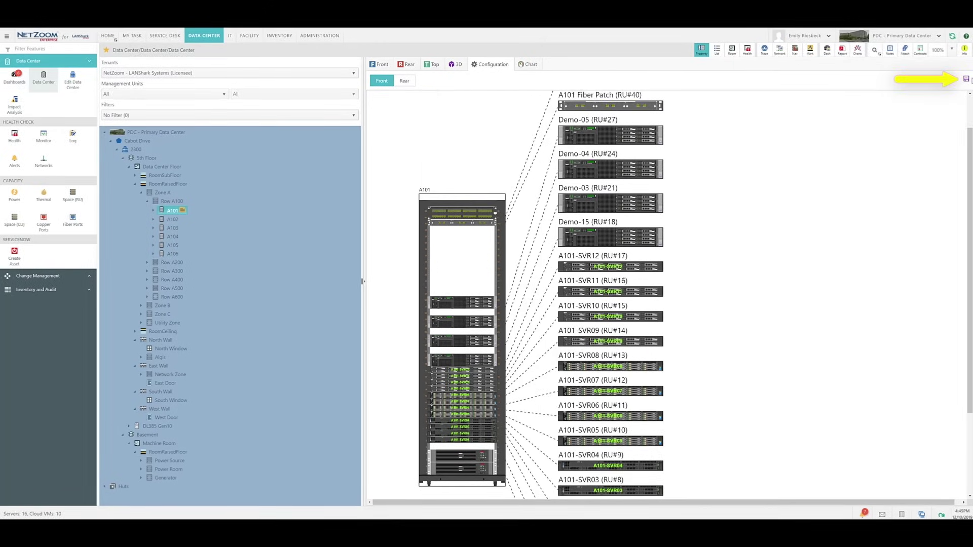